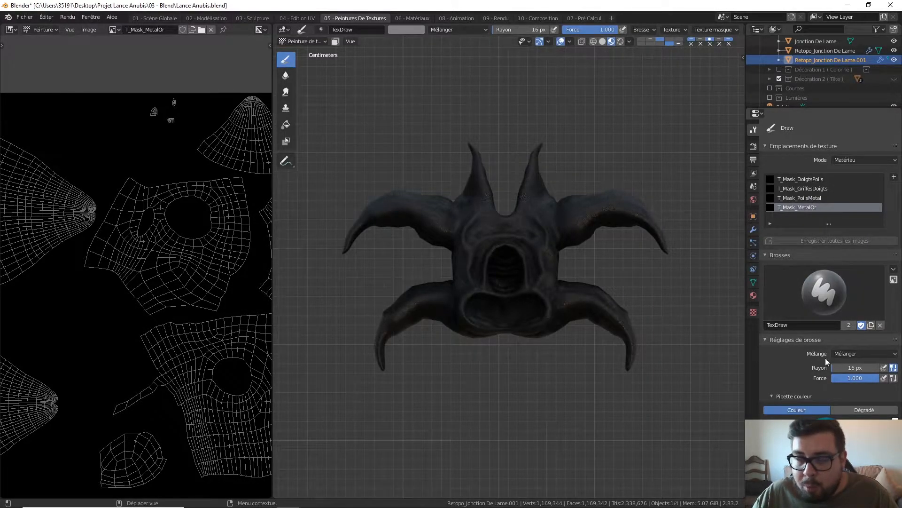
# - Examine the TexDraw brush's radius, strength, colour palette, advanced, texture and texture mask settings
pyautogui.scroll(-3, 866, 317)
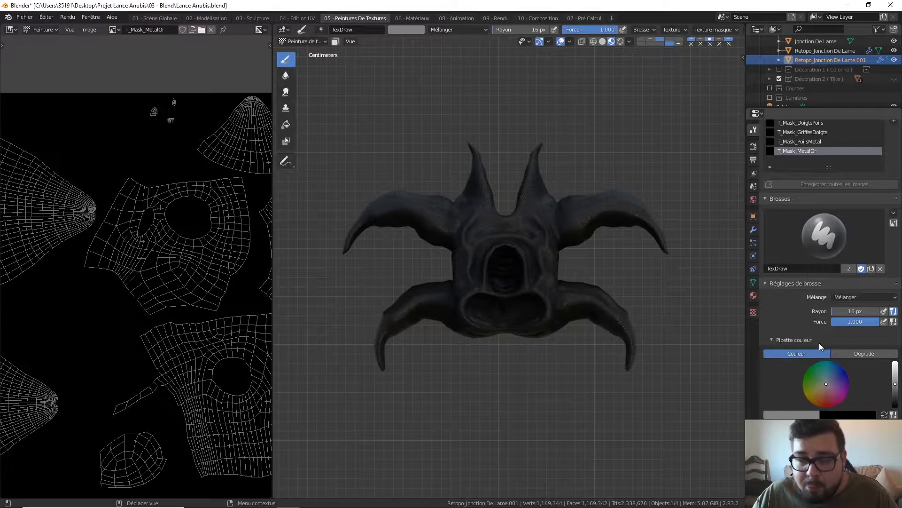
pyautogui.scroll(-4, 819, 342)
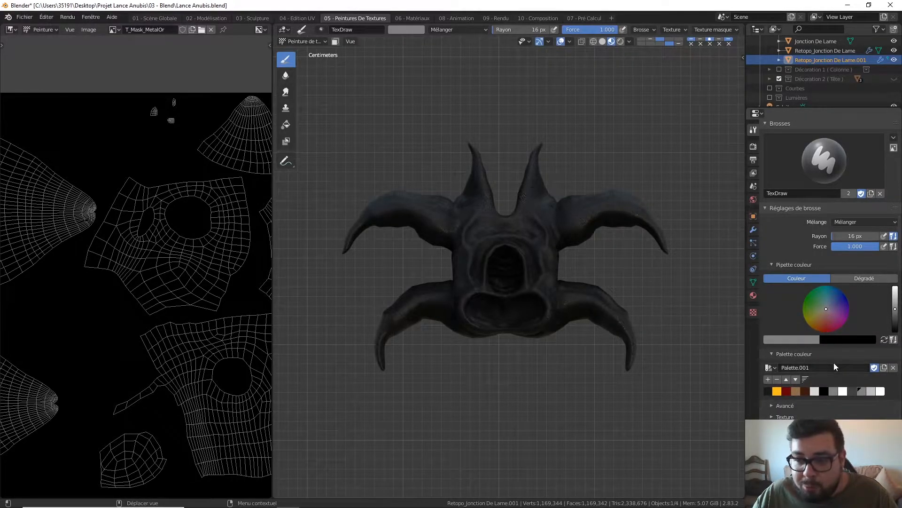
pyautogui.scroll(-2, 851, 373)
pyautogui.click(775, 381)
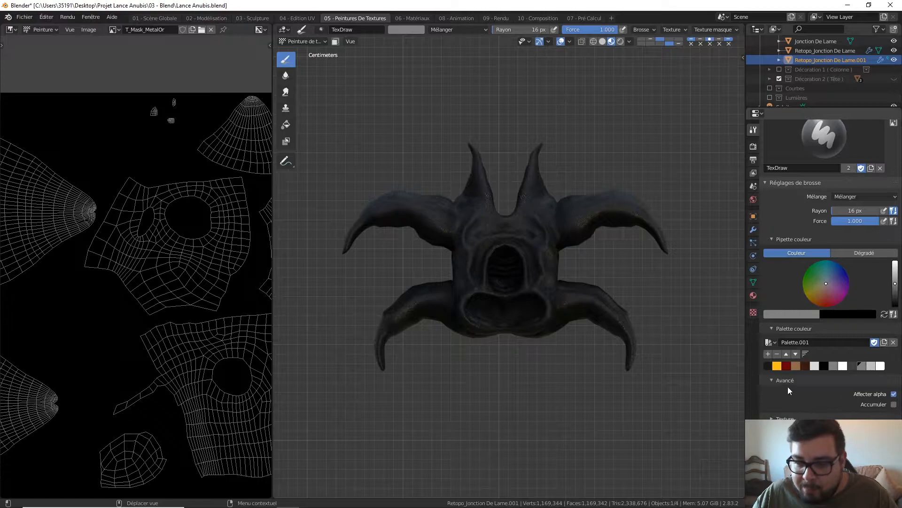
pyautogui.click(774, 381)
pyautogui.click(774, 393)
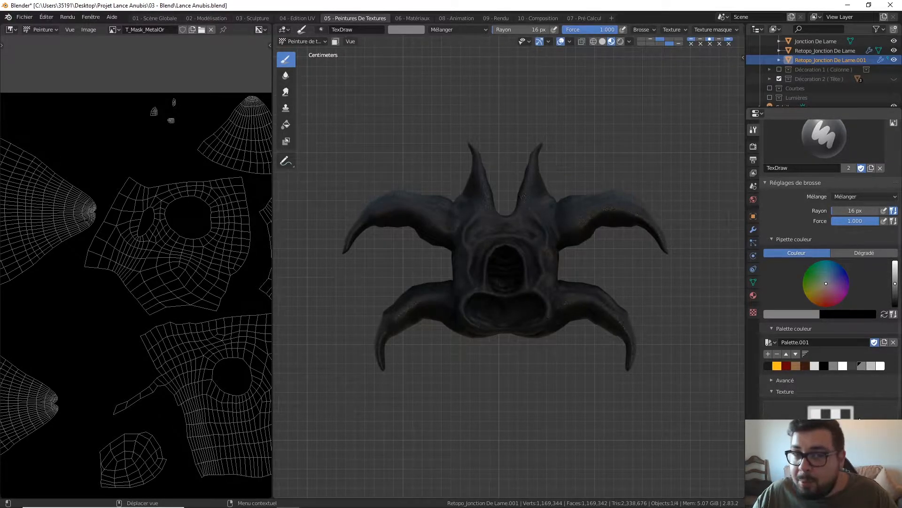
pyautogui.scroll(-2, 861, 418)
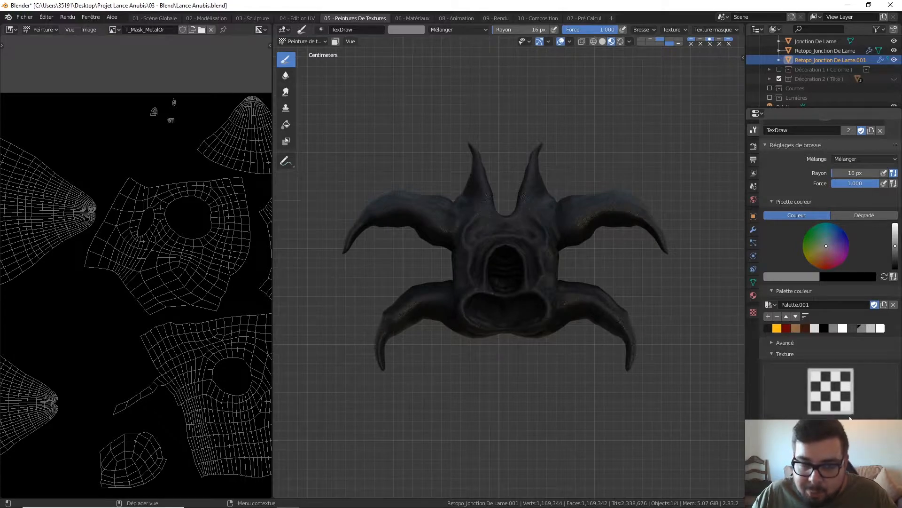
pyautogui.click(771, 354)
pyautogui.click(771, 403)
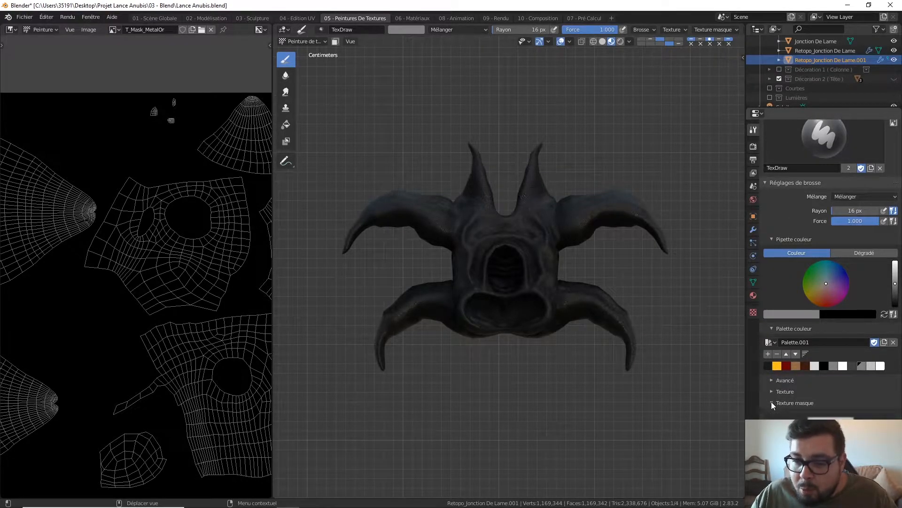
pyautogui.scroll(-2, 791, 411)
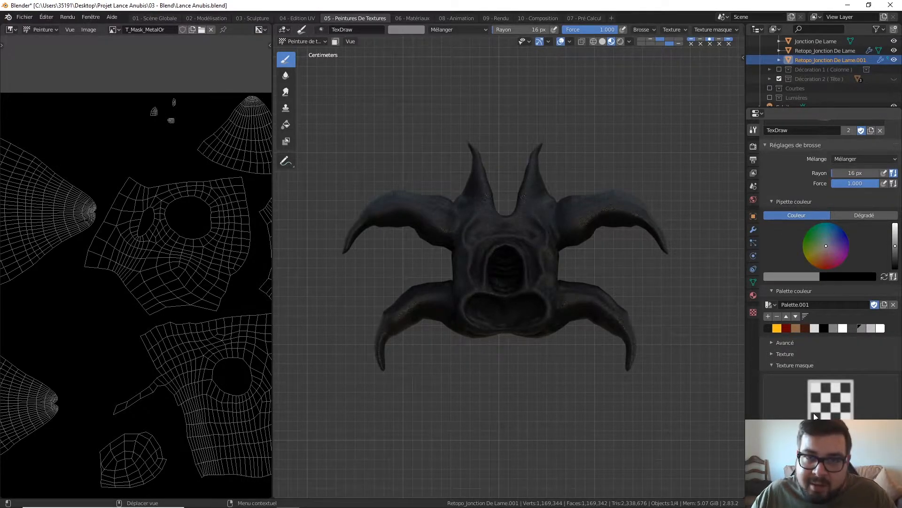
pyautogui.click(767, 365)
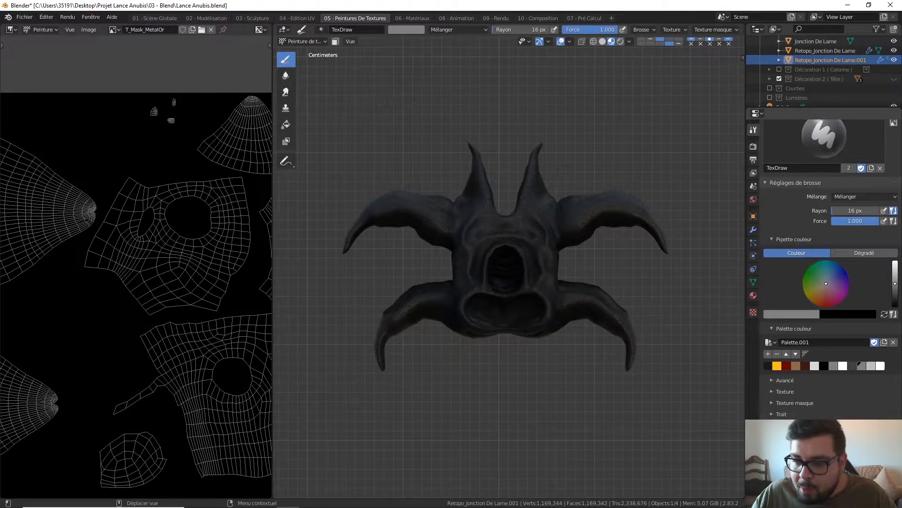
# - Examine the brush's stroke method and falloff curve settings
pyautogui.scroll(-1, 790, 419)
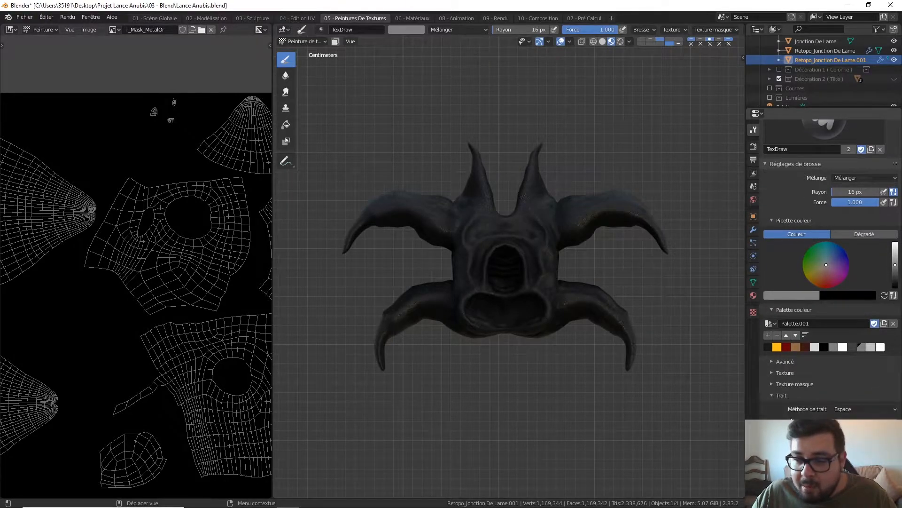
pyautogui.click(858, 412)
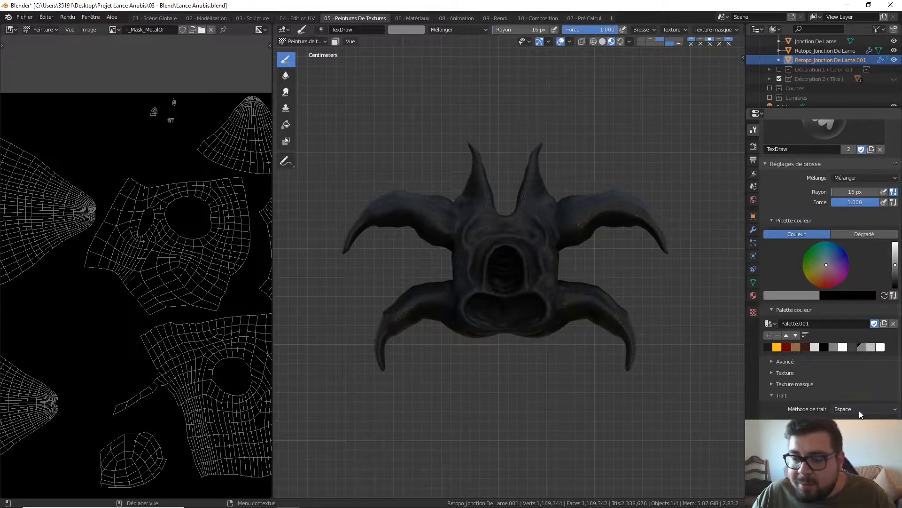
pyautogui.click(794, 395)
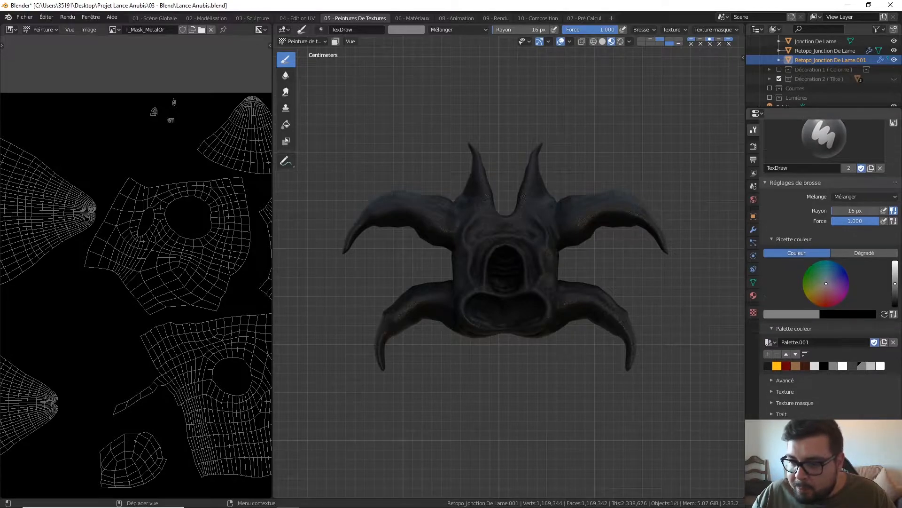
pyautogui.scroll(-5, 825, 399)
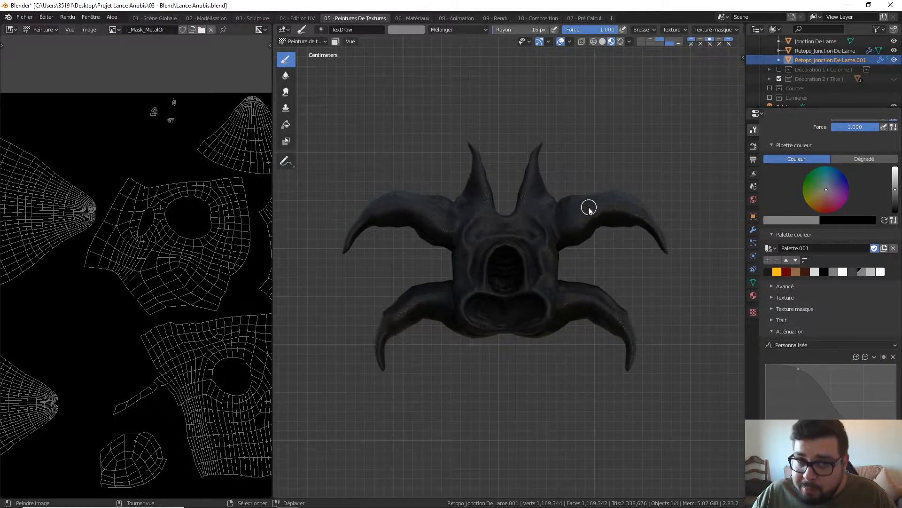
pyautogui.scroll(5, 775, 343)
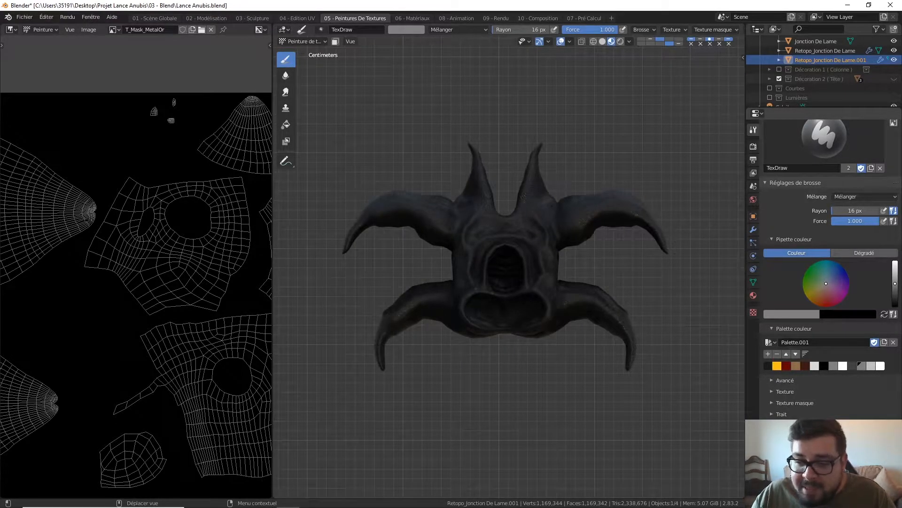
pyautogui.scroll(-2, 797, 413)
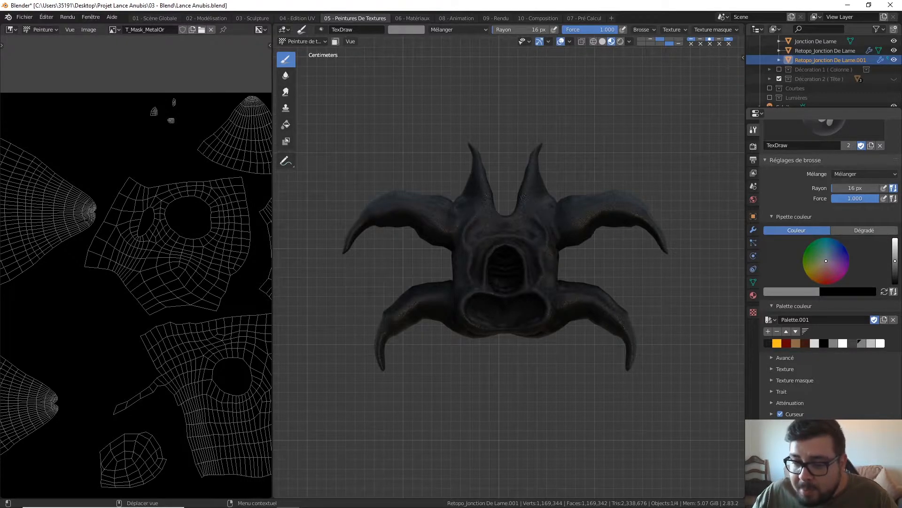
pyautogui.scroll(1, 769, 332)
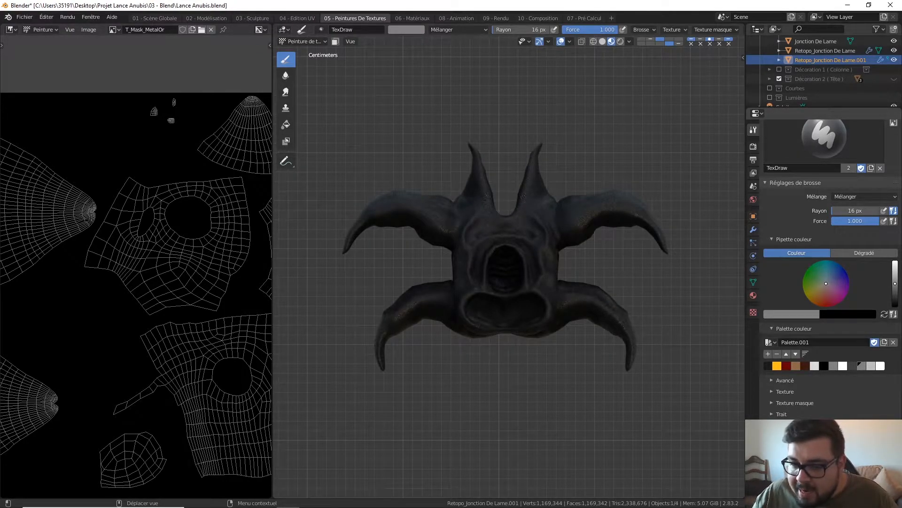
pyautogui.scroll(-1, 830, 282)
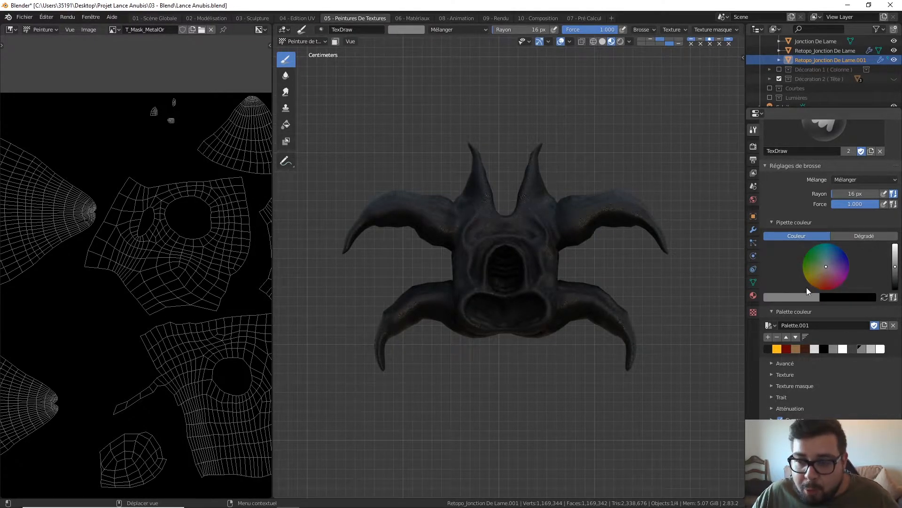
# - Set the brush's primary colour to white
pyautogui.click(796, 298)
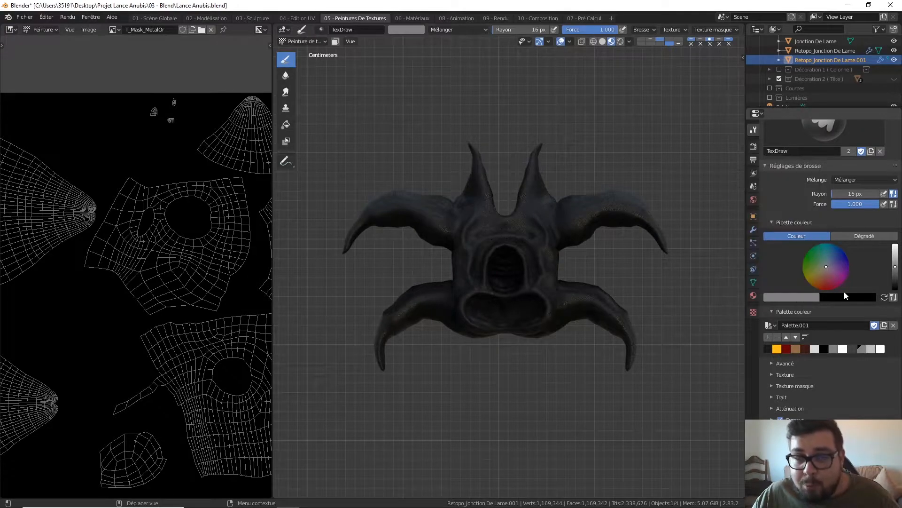
pyautogui.click(805, 299)
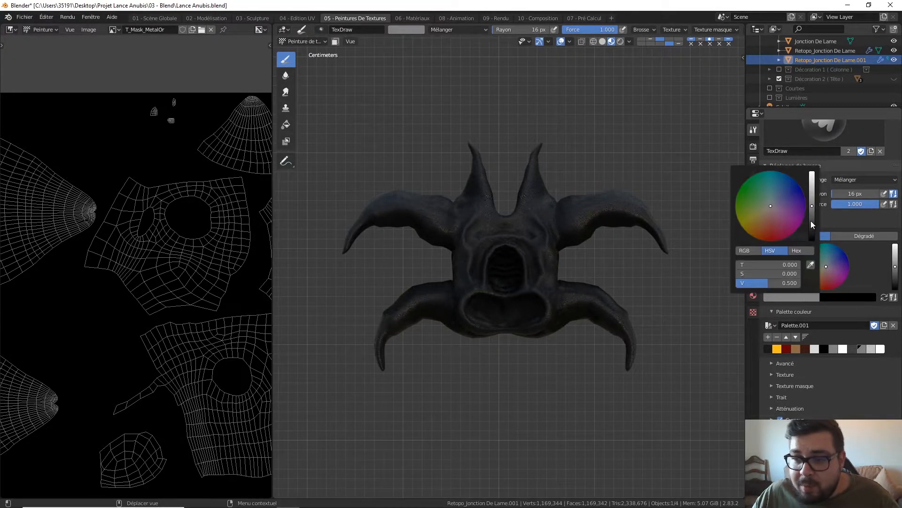
pyautogui.moveTo(811, 221); pyautogui.dragTo(811, 173)
# - Try painting white on the T_Mask_MetalOr mask along the model's upper tentacles, and undo the test strokes
pyautogui.moveTo(608, 203)
pyautogui.mouseDown()
pyautogui.moveTo(620, 193)
pyautogui.moveTo(585, 212)
pyautogui.mouseUp()
pyautogui.hotkey('ctrl', 'z')
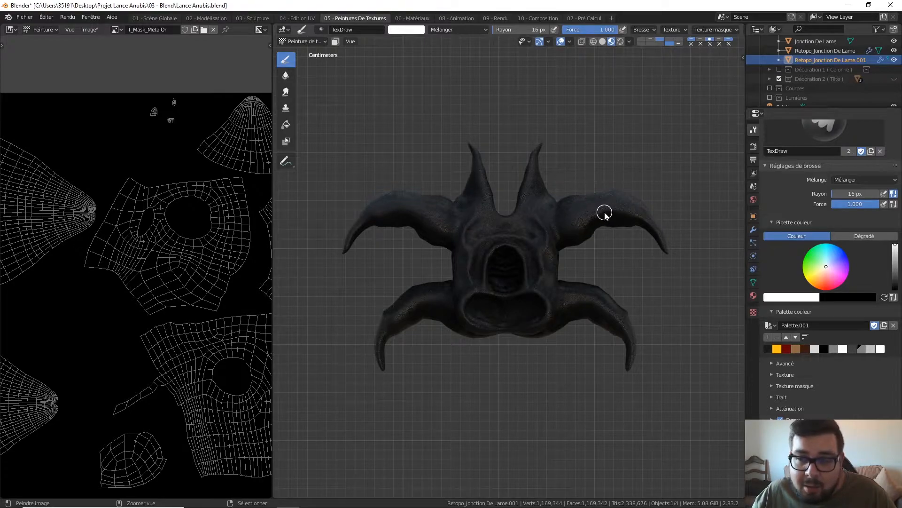
pyautogui.moveTo(635, 194)
pyautogui.mouseDown()
pyautogui.moveTo(564, 226)
pyautogui.moveTo(616, 194)
pyautogui.mouseUp()
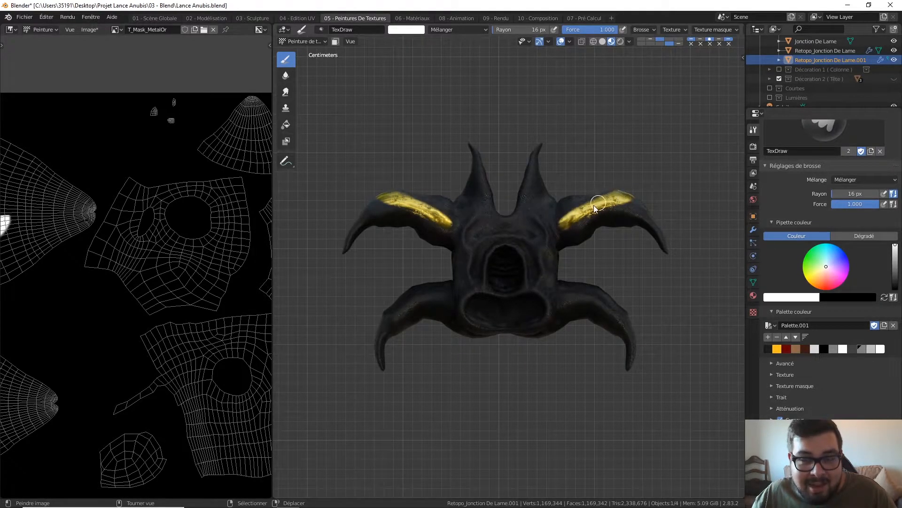
pyautogui.moveTo(602, 196); pyautogui.dragTo(575, 209)
pyautogui.hotkey('ctrl', 'z')
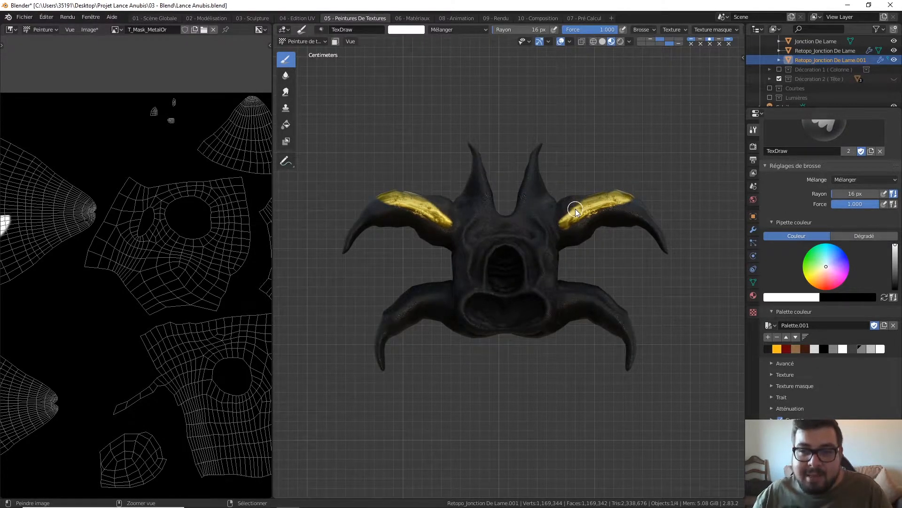
pyautogui.hotkey('ctrl', 'z')
pyautogui.hotkey('ctrl', 'z')
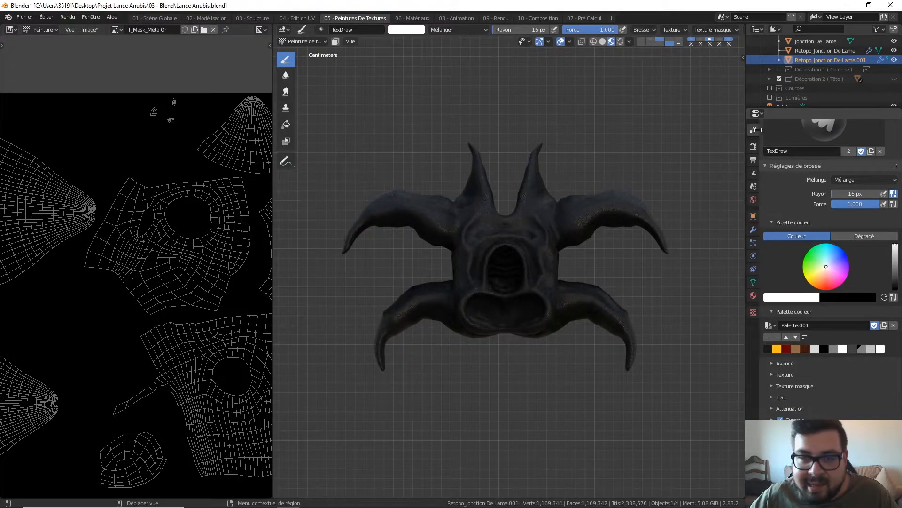
# - Switch to the 06 - Matériaux workspace and examine how the M_JonctionLame node tree mixes its shader groups through mask textures
pyautogui.scroll(8, 789, 358)
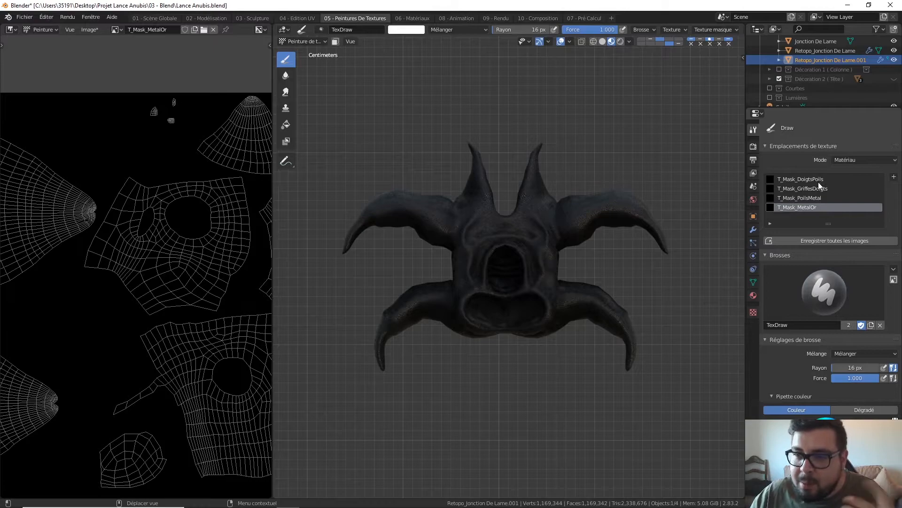
pyautogui.click(414, 18)
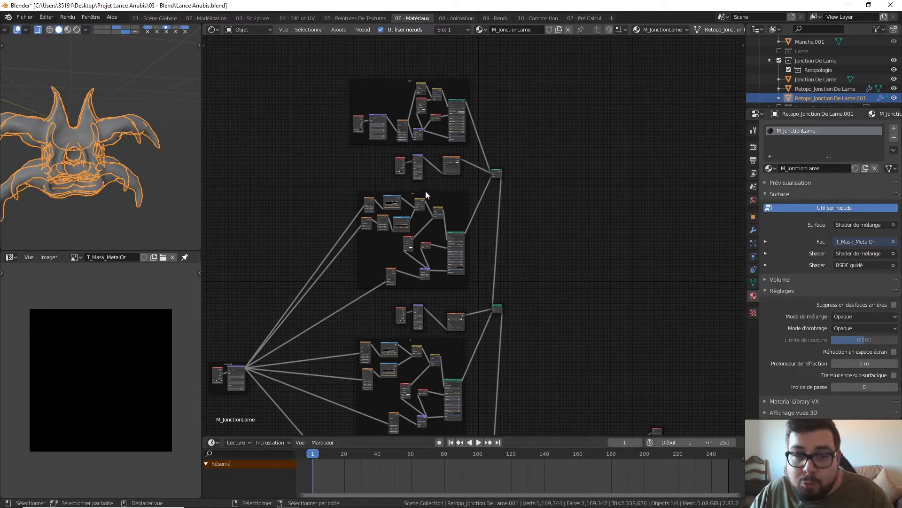
pyautogui.scroll(-3, 425, 192)
pyautogui.scroll(5, 399, 186)
pyautogui.moveTo(456, 186); pyautogui.dragTo(487, 71, button='middle')
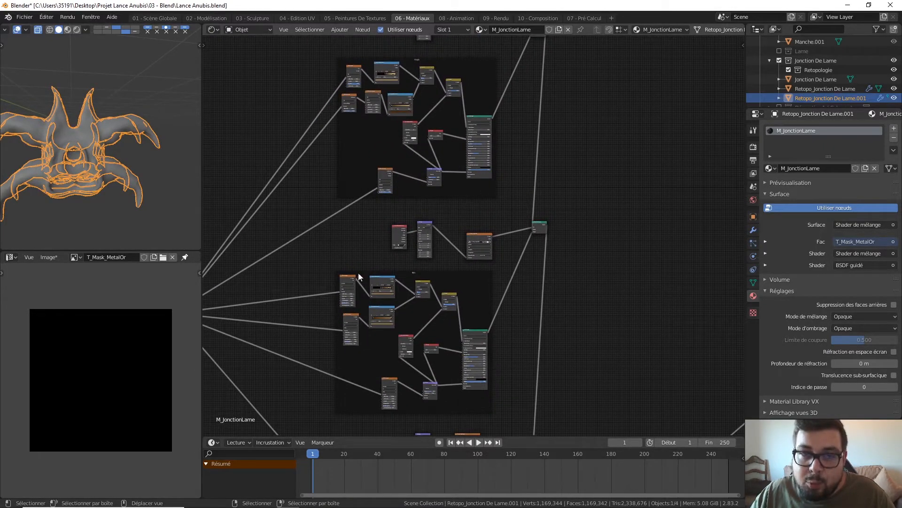
pyautogui.scroll(-3, 350, 271)
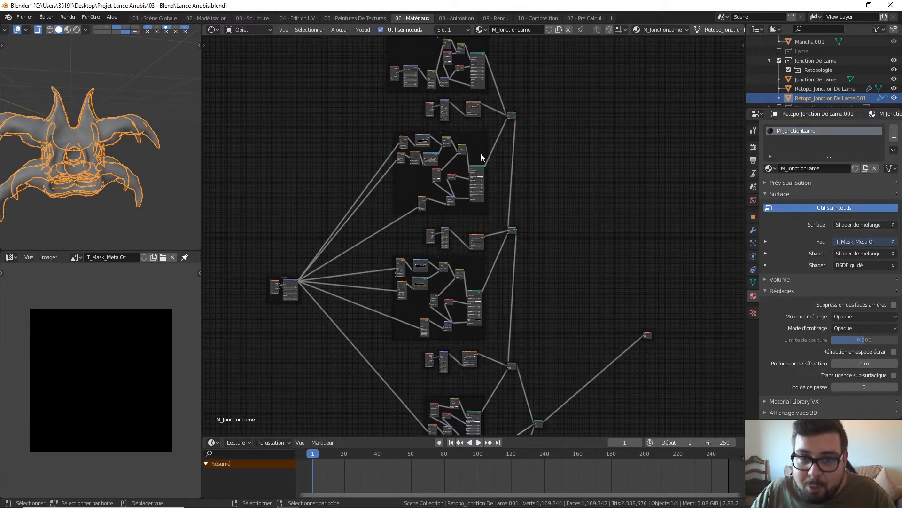
pyautogui.moveTo(486, 97); pyautogui.dragTo(488, 131, button='middle')
pyautogui.moveTo(466, 170); pyautogui.dragTo(439, 137, button='middle')
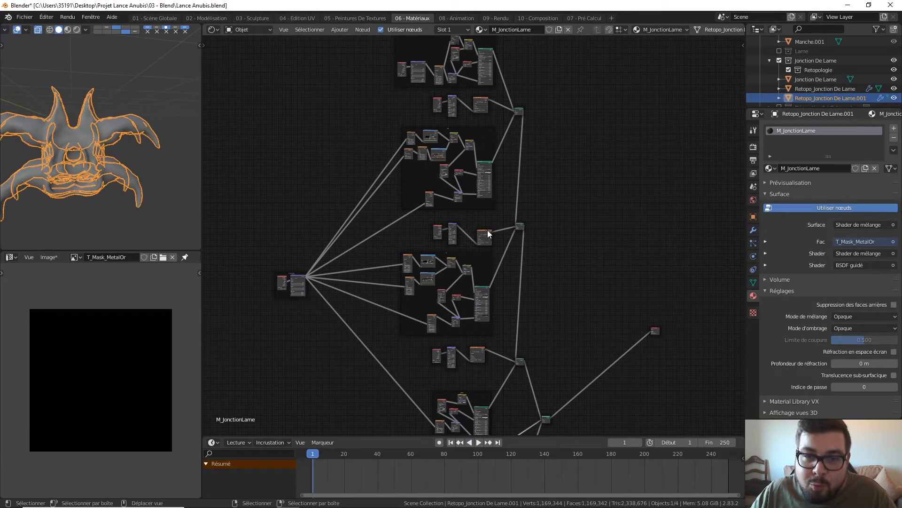
pyautogui.moveTo(432, 305); pyautogui.dragTo(432, 266, button='middle')
pyautogui.keyDown('ctrl'); pyautogui.moveTo(432, 266); pyautogui.dragTo(450, 303, button='middle'); pyautogui.keyUp('ctrl')
pyautogui.moveTo(485, 184); pyautogui.dragTo(479, 233, button='middle')
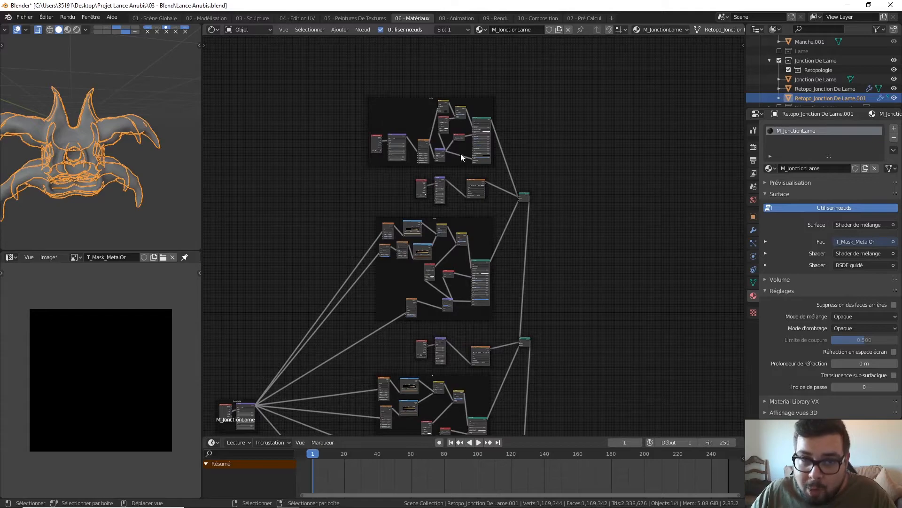
pyautogui.moveTo(486, 269); pyautogui.dragTo(493, 159, button='middle')
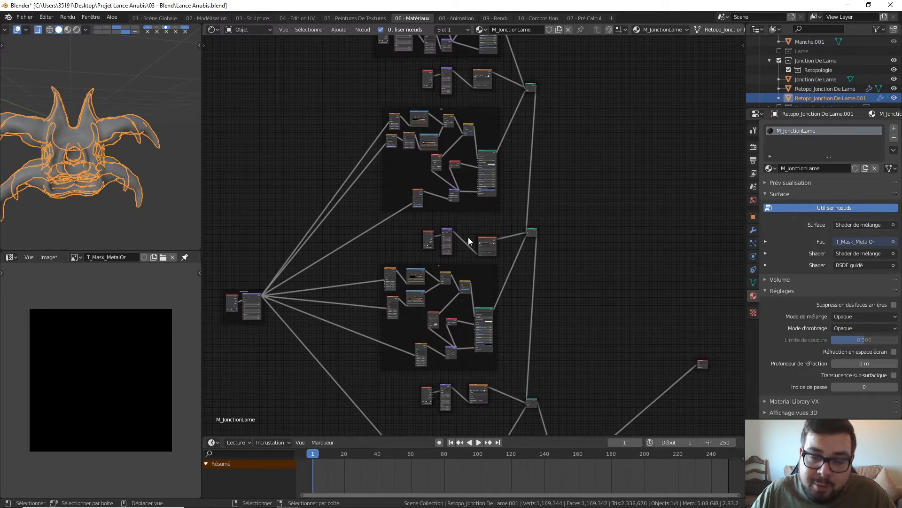
pyautogui.moveTo(476, 237); pyautogui.dragTo(462, 371, button='middle')
pyautogui.scroll(3, 416, 112)
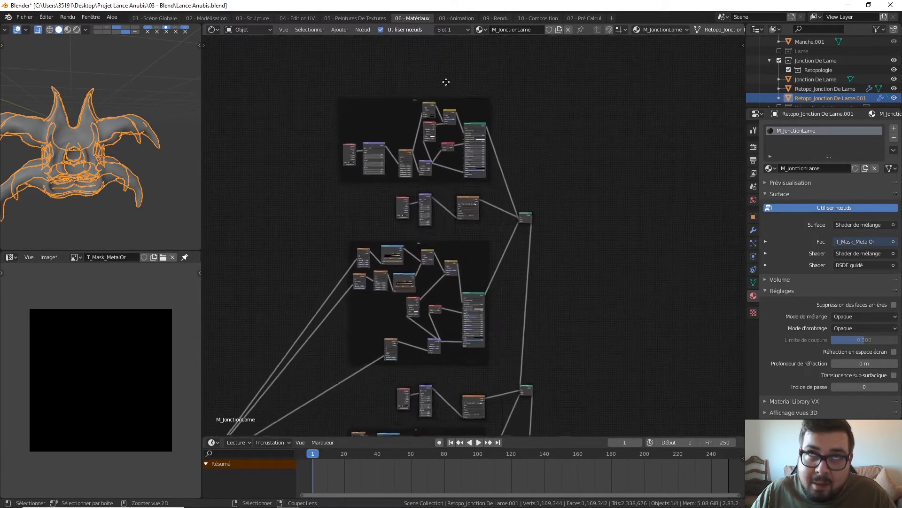
pyautogui.scroll(-5, 425, 229)
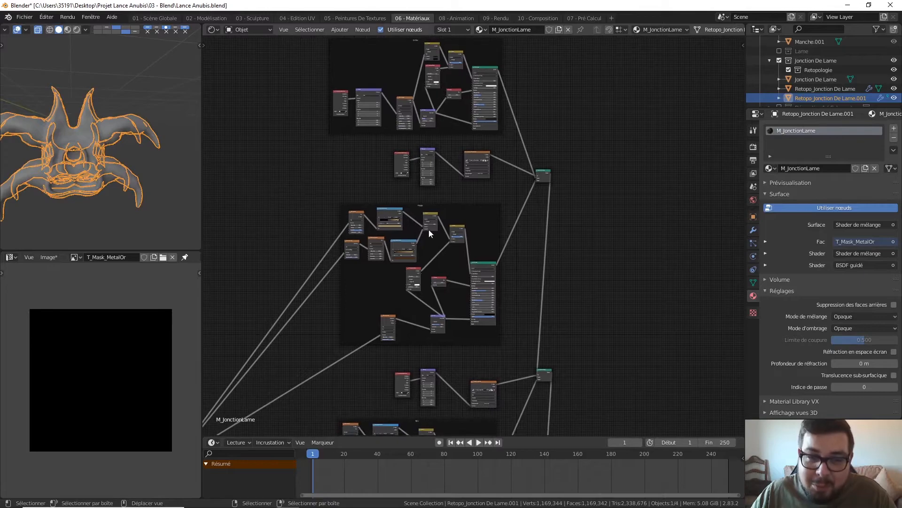
pyautogui.moveTo(445, 287); pyautogui.dragTo(445, 262, button='middle')
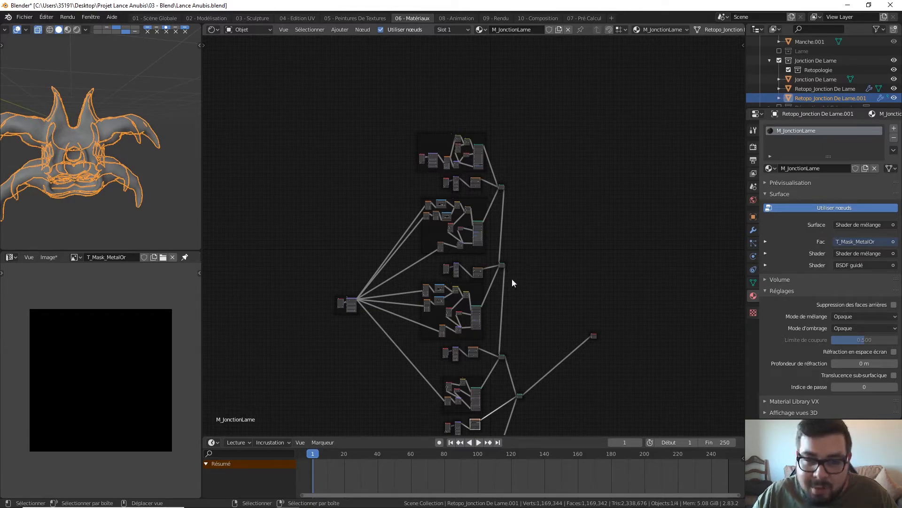
pyautogui.moveTo(493, 259); pyautogui.dragTo(476, 353, button='middle')
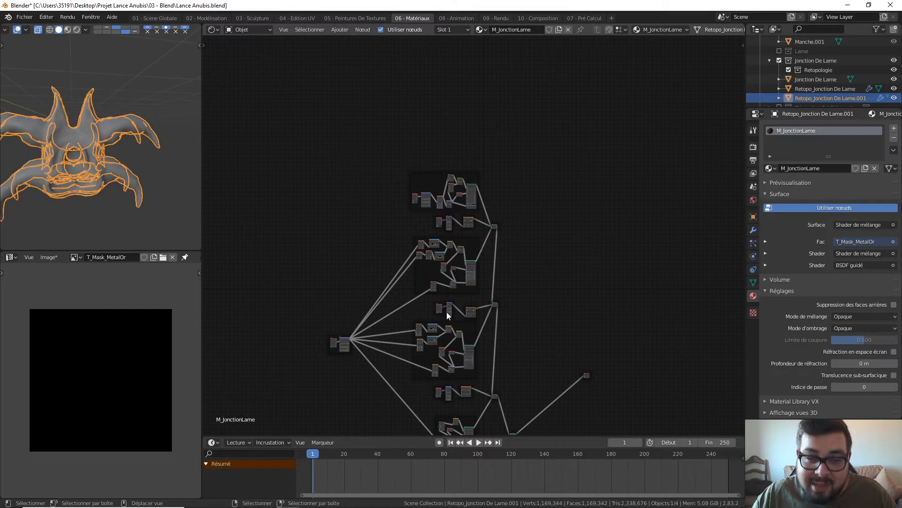
pyautogui.moveTo(457, 329); pyautogui.dragTo(462, 306, button='middle')
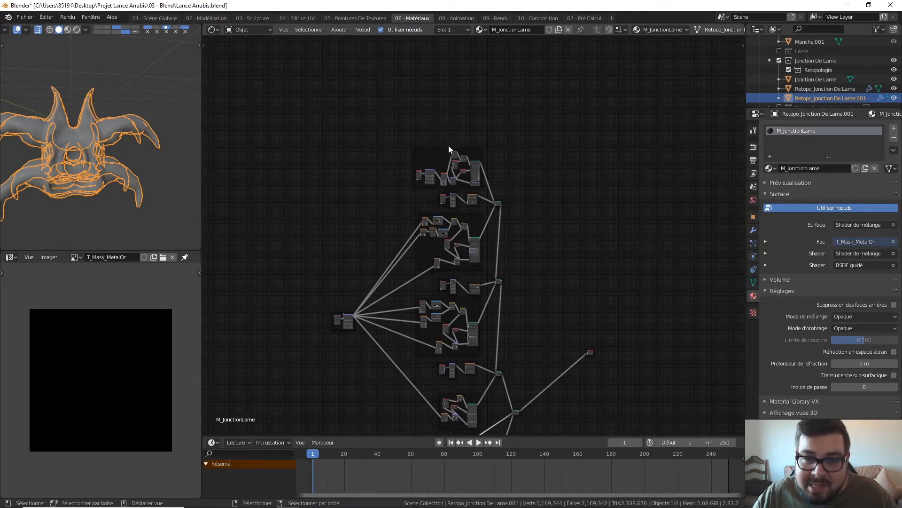
pyautogui.moveTo(486, 238); pyautogui.dragTo(486, 125, button='middle')
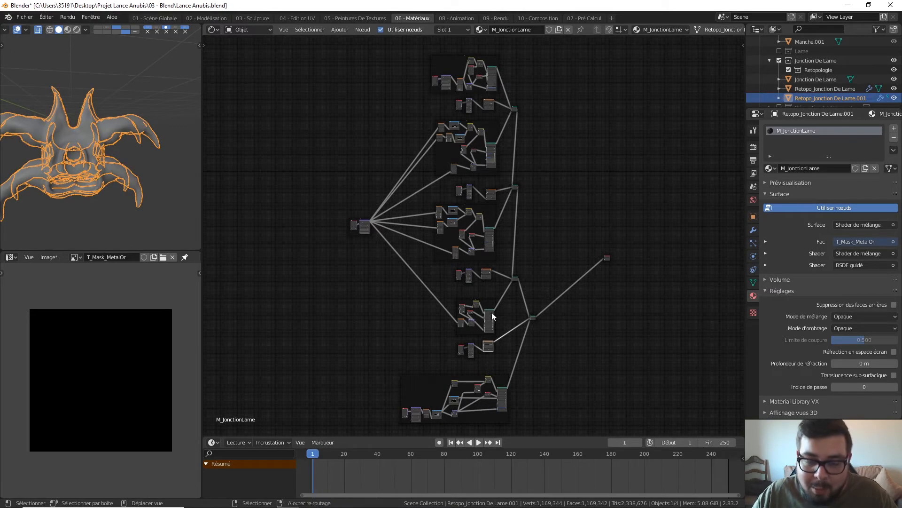
pyautogui.moveTo(513, 338); pyautogui.dragTo(514, 337, button='middle')
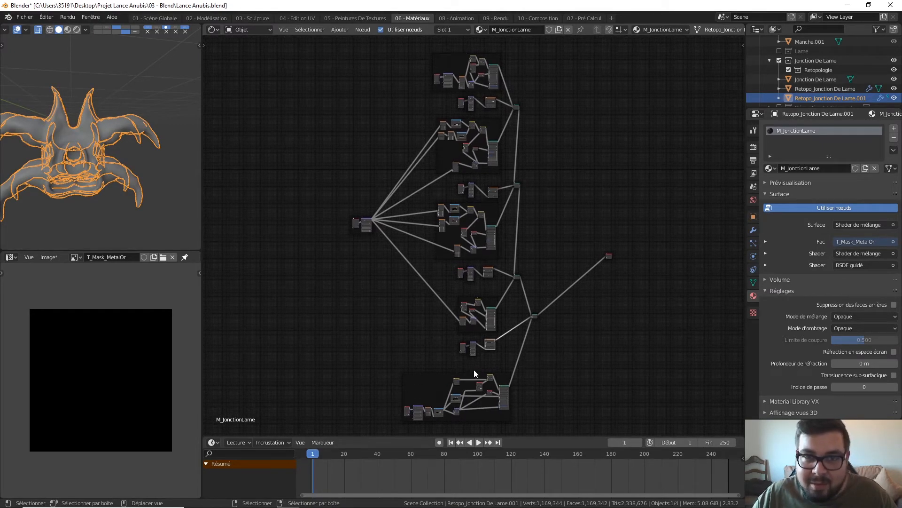